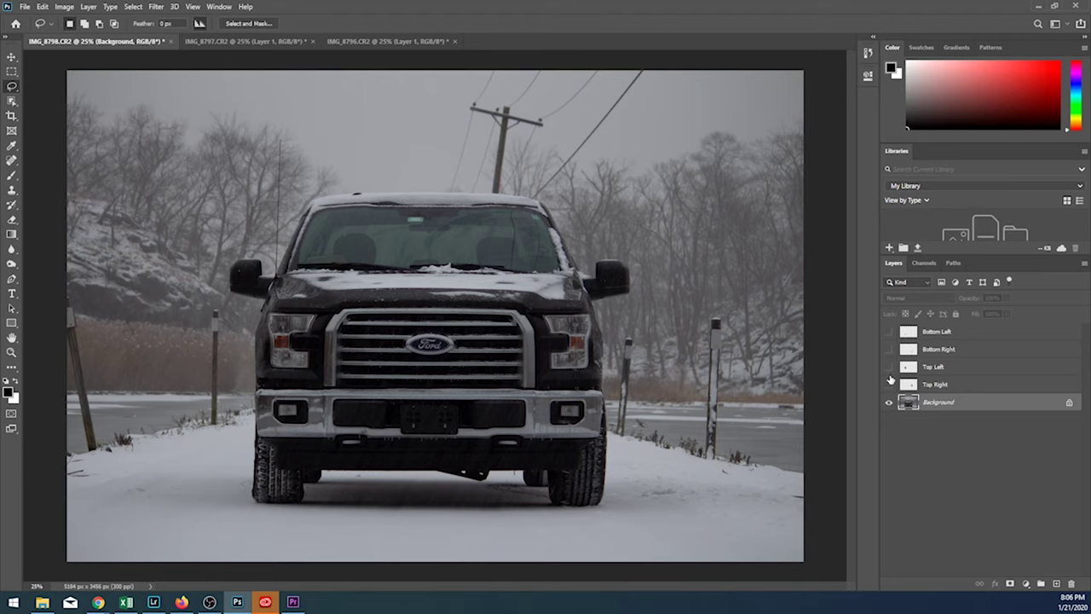
Step: Show the Top Right, Top Left, Bottom Right and Bottom Left light layers and hide the Background layer
left_click(889, 385)
left_click(890, 366)
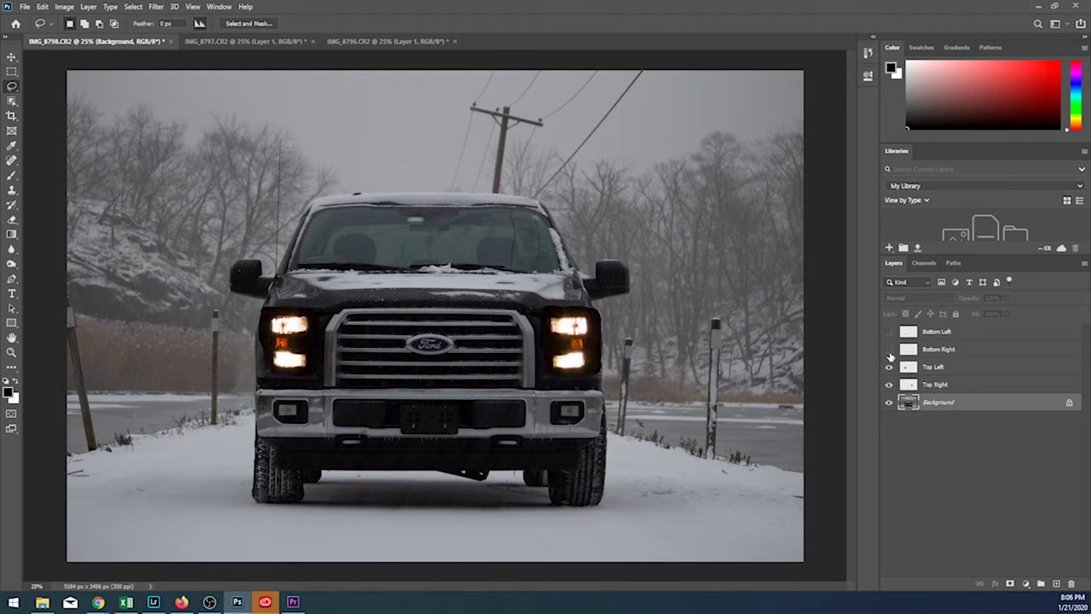
left_click(890, 349)
left_click(889, 332)
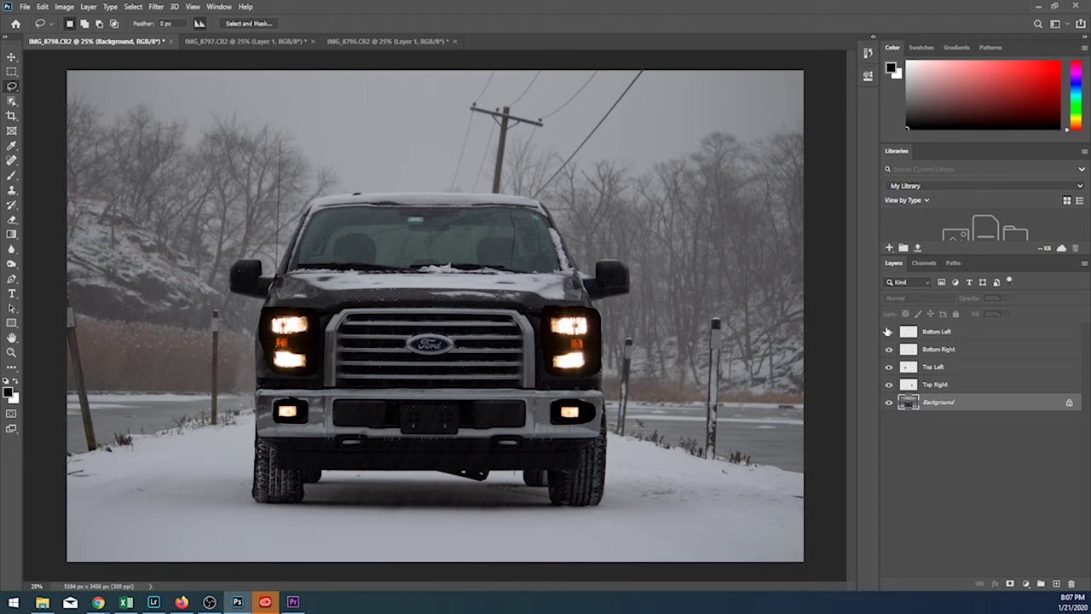
left_click(889, 404)
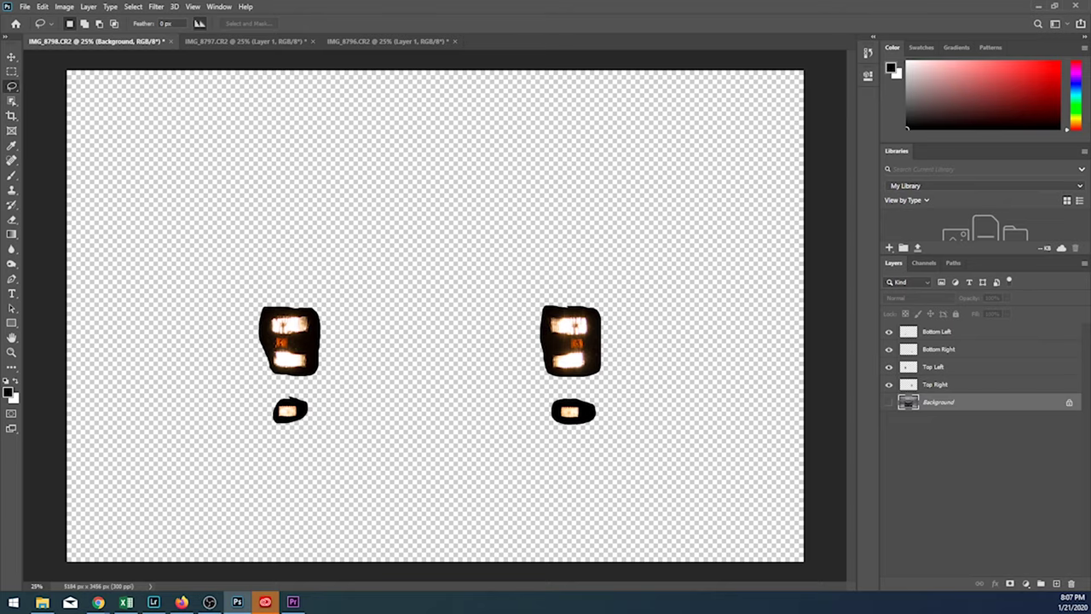
Step: Erase the outer black border around the headlight on the Top Left layer using a 40 px Eraser
key("Return")
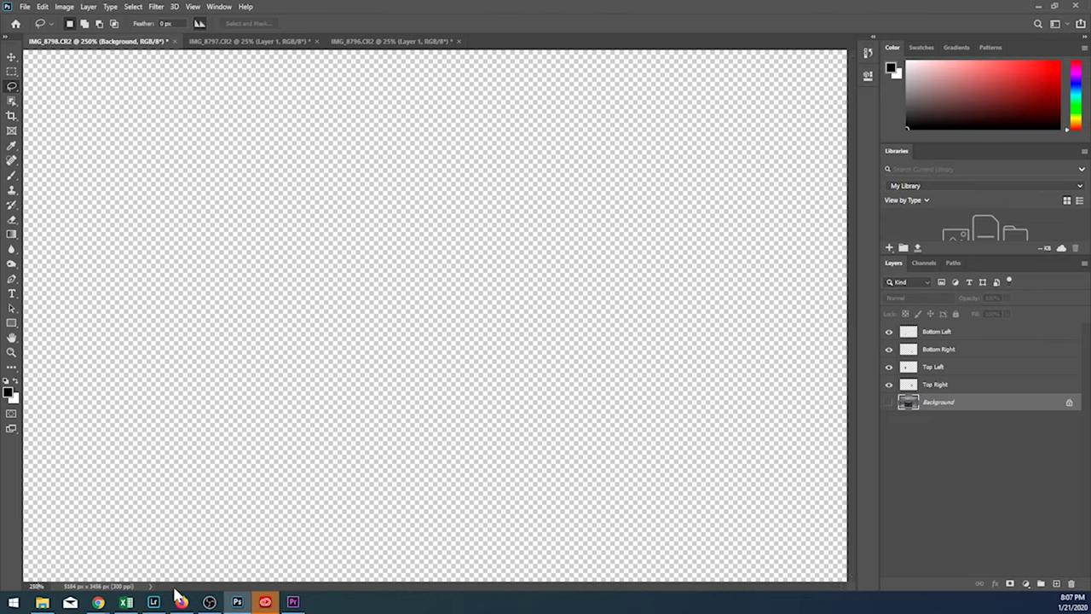
left_click_drag(483, 591, 387, 595)
scroll(429, 475, "down", 2)
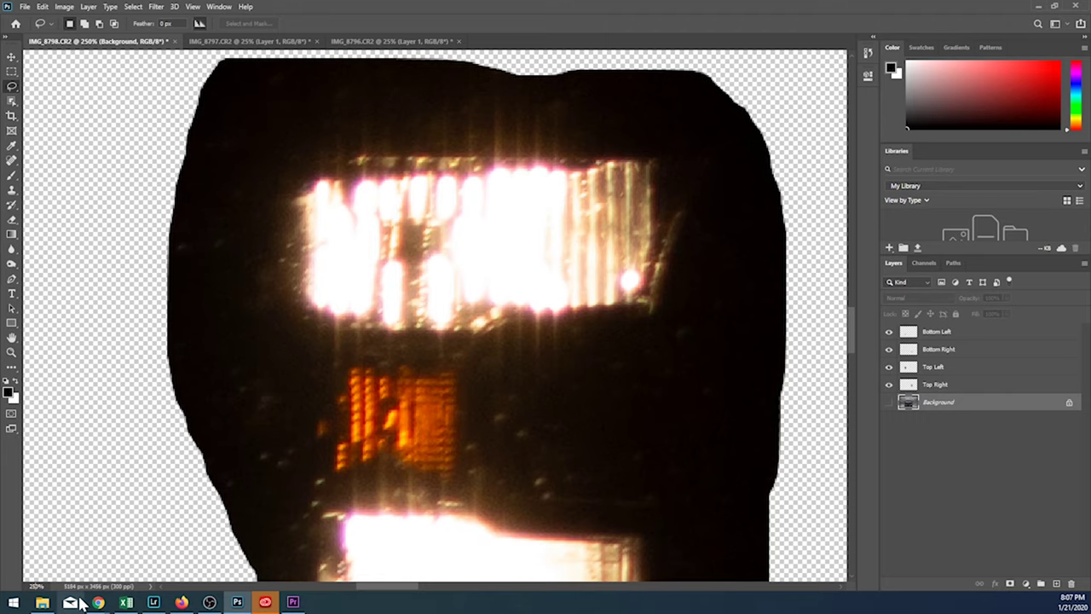
key("ctrl+minus")
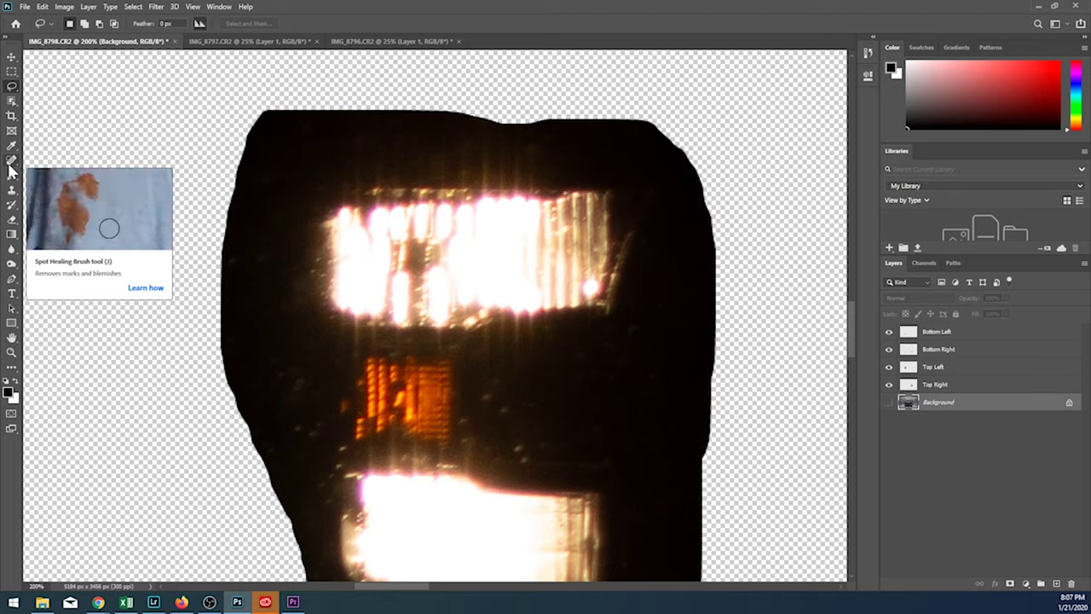
left_click(12, 220)
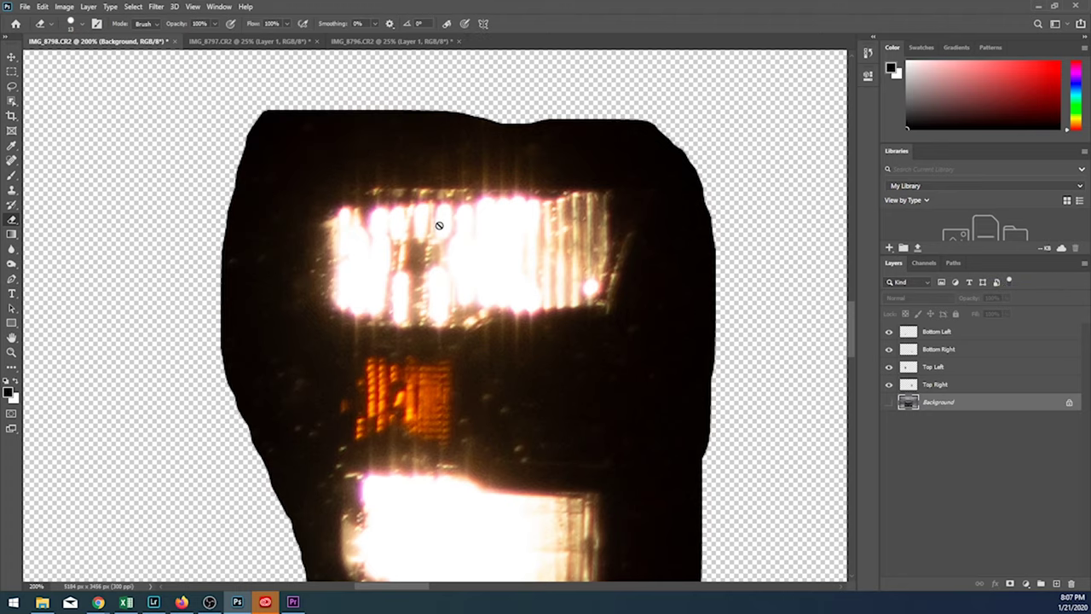
left_click(942, 370)
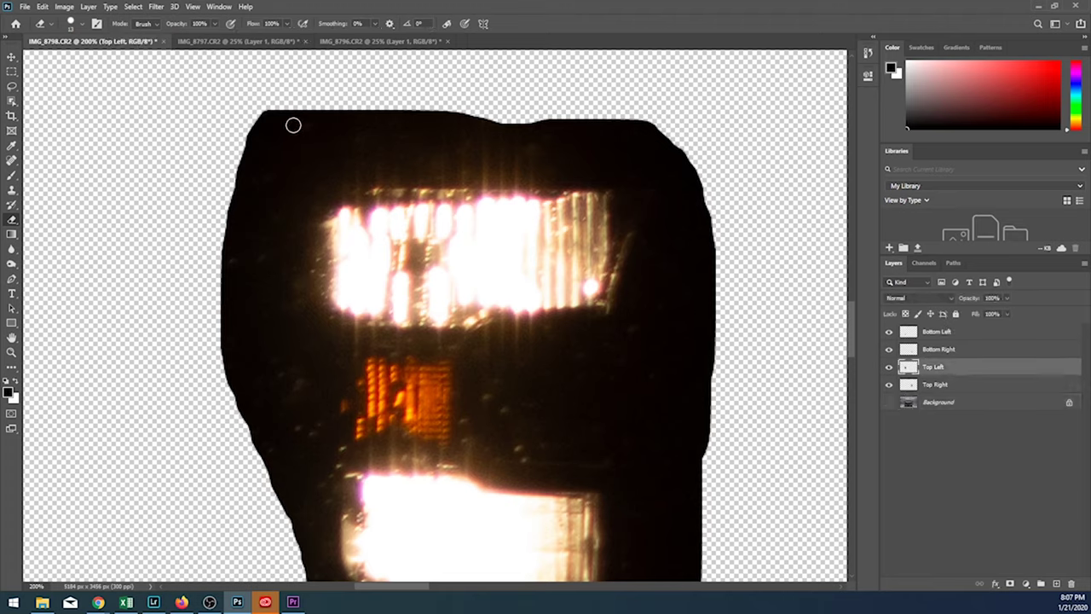
left_click(83, 25)
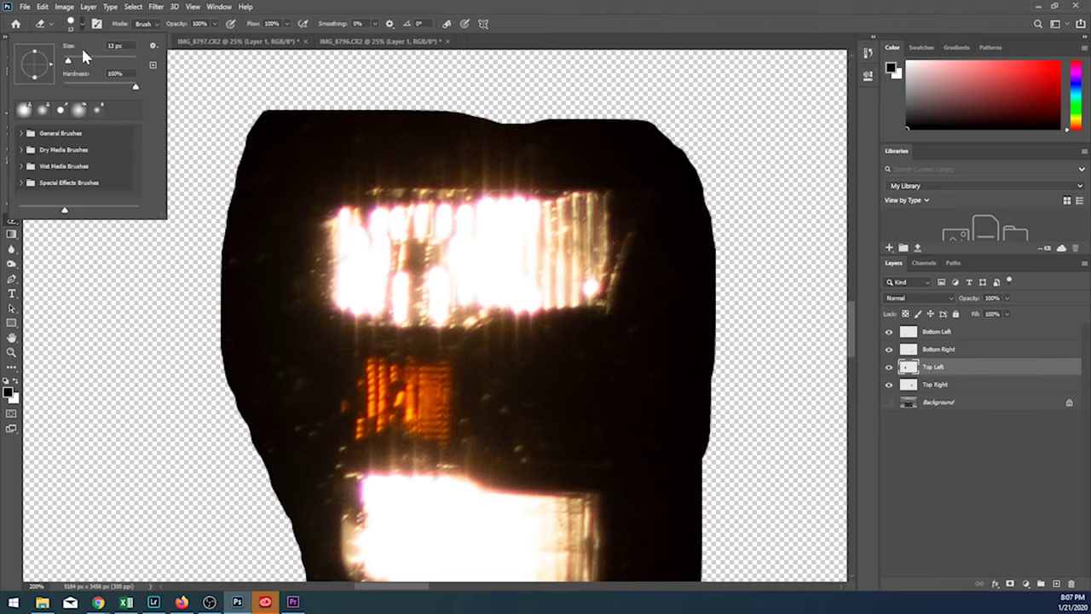
left_click_drag(69, 65, 73, 66)
mouse_move(256, 119)
left_mouse_down()
mouse_move(687, 125)
mouse_move(559, 140)
mouse_move(303, 139)
mouse_move(249, 196)
mouse_move(239, 328)
mouse_move(277, 487)
mouse_move(270, 198)
mouse_move(298, 154)
mouse_move(587, 159)
mouse_move(700, 181)
mouse_move(692, 273)
mouse_move(665, 196)
mouse_move(695, 358)
mouse_move(682, 512)
mouse_move(699, 523)
left_mouse_up()
scroll(721, 389, "down", 3)
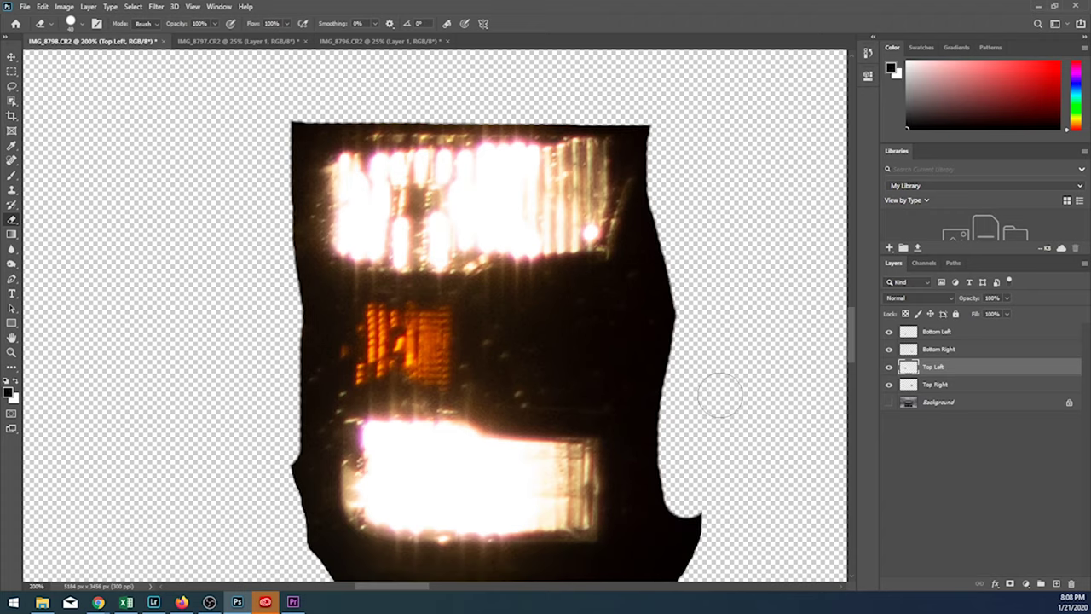
Step: Erase the black notch between the upper and lower lamps on the Top Left layer and trim its remaining outer edges
mouse_move(660, 248)
left_mouse_down()
mouse_move(682, 173)
mouse_move(673, 168)
mouse_move(672, 337)
mouse_move(543, 318)
mouse_move(528, 290)
mouse_move(632, 284)
mouse_move(656, 265)
mouse_move(618, 249)
mouse_move(546, 250)
mouse_move(549, 236)
mouse_move(662, 218)
mouse_move(649, 63)
left_mouse_up()
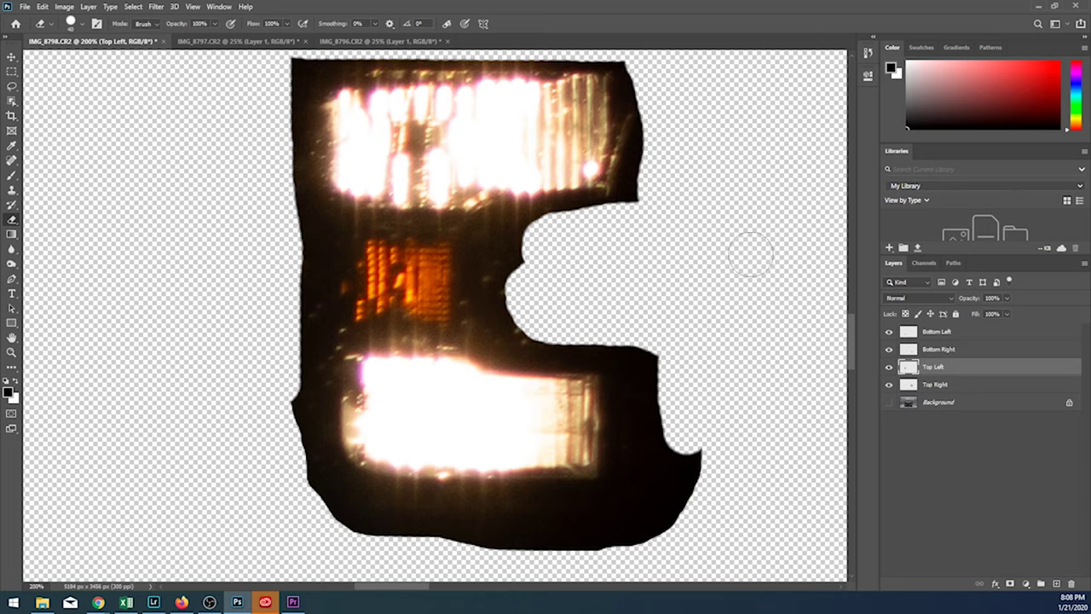
mouse_move(655, 345)
left_mouse_down()
mouse_move(683, 517)
mouse_move(639, 538)
mouse_move(567, 544)
mouse_move(324, 533)
mouse_move(707, 526)
mouse_move(621, 510)
mouse_move(285, 506)
left_mouse_up()
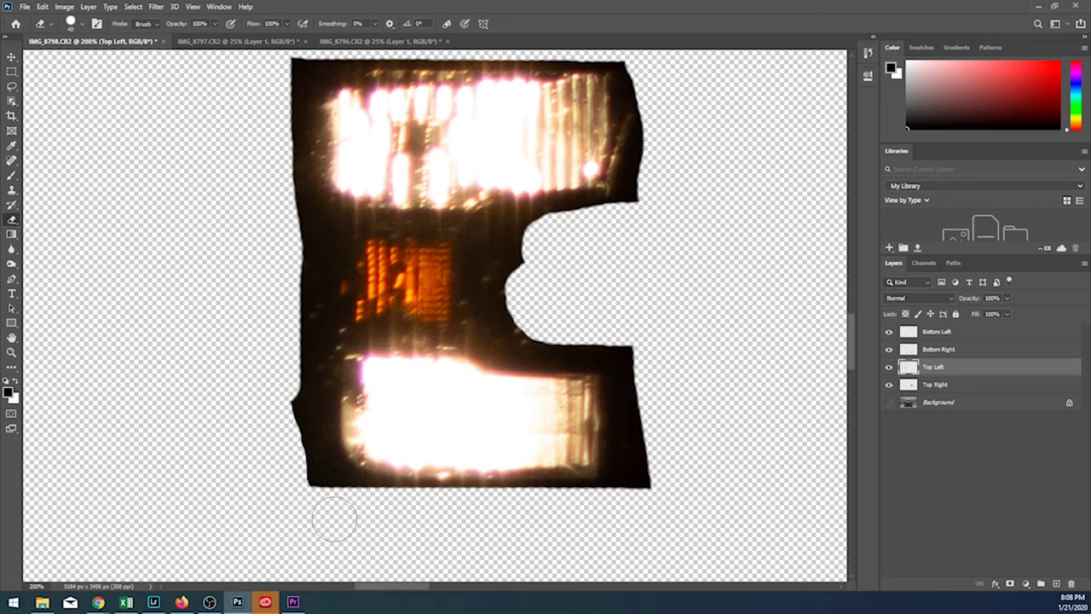
mouse_move(359, 510)
left_mouse_down()
mouse_move(320, 488)
mouse_move(301, 449)
mouse_move(285, 55)
mouse_move(285, 79)
mouse_move(345, 64)
mouse_move(307, 78)
mouse_move(292, 104)
mouse_move(312, 267)
mouse_move(303, 328)
left_mouse_up()
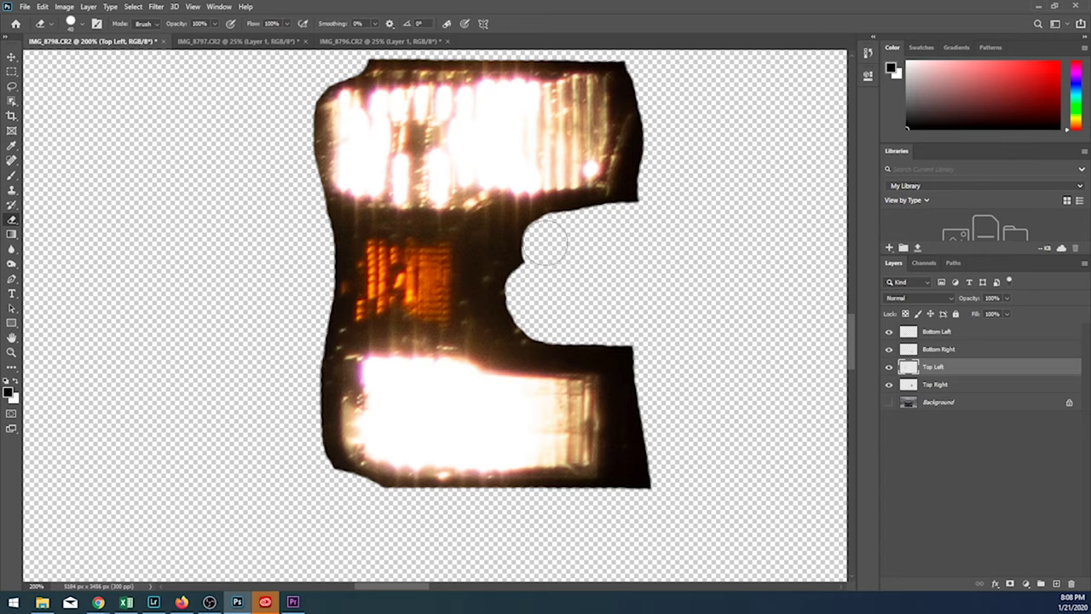
mouse_move(528, 254)
left_mouse_down()
mouse_move(526, 290)
mouse_move(565, 327)
mouse_move(628, 342)
mouse_move(641, 480)
mouse_move(663, 333)
mouse_move(640, 214)
mouse_move(644, 56)
left_mouse_up()
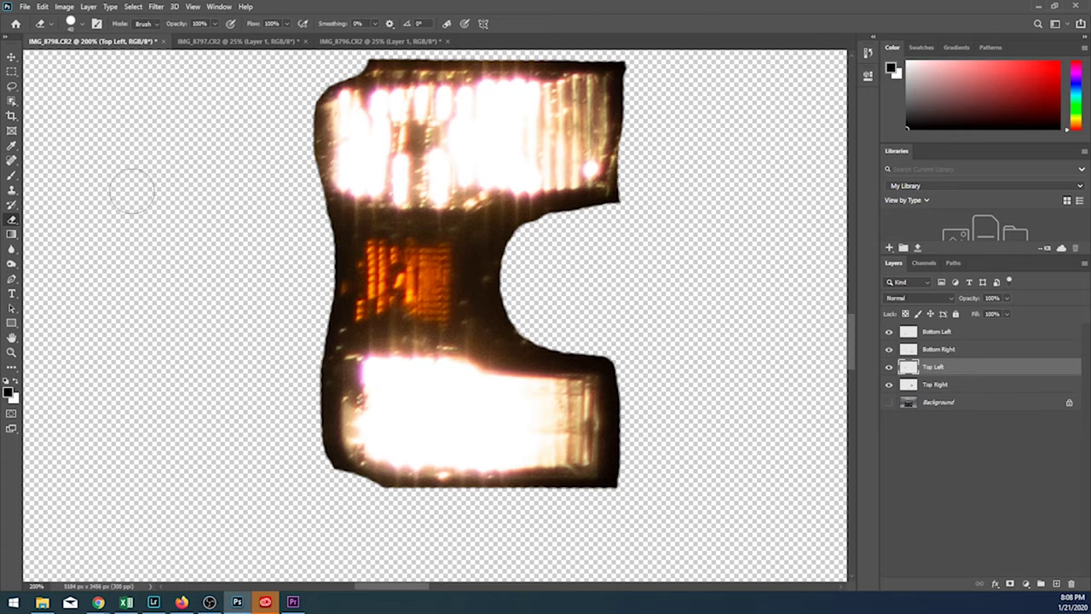
Step: Reduce the Eraser to 12 px and move the Top Left headlight slightly up and left over its housing with Free Transform
left_click(82, 25)
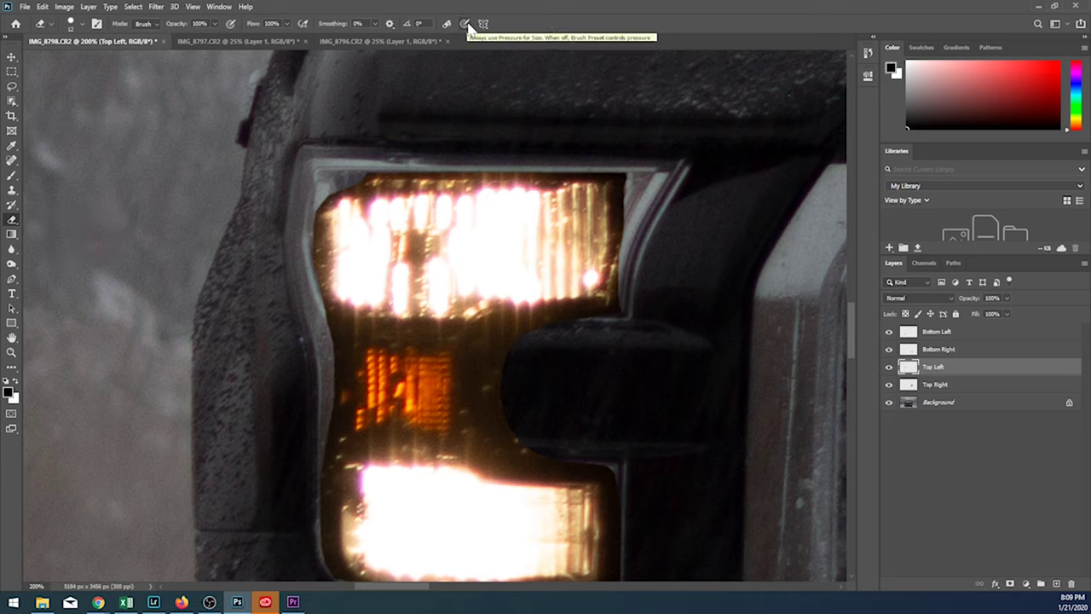
scroll(332, 319, "down", 3)
key("ctrl+t")
left_click_drag(444, 261, 442, 255)
key("Return")
Step: Erase the excess of the Top Left layer along the headlight housing's inner and outer outline
mouse_move(597, 368)
left_mouse_down()
mouse_move(503, 362)
mouse_move(471, 265)
mouse_move(621, 171)
mouse_move(507, 196)
left_mouse_up()
scroll(354, 206, "up", 3)
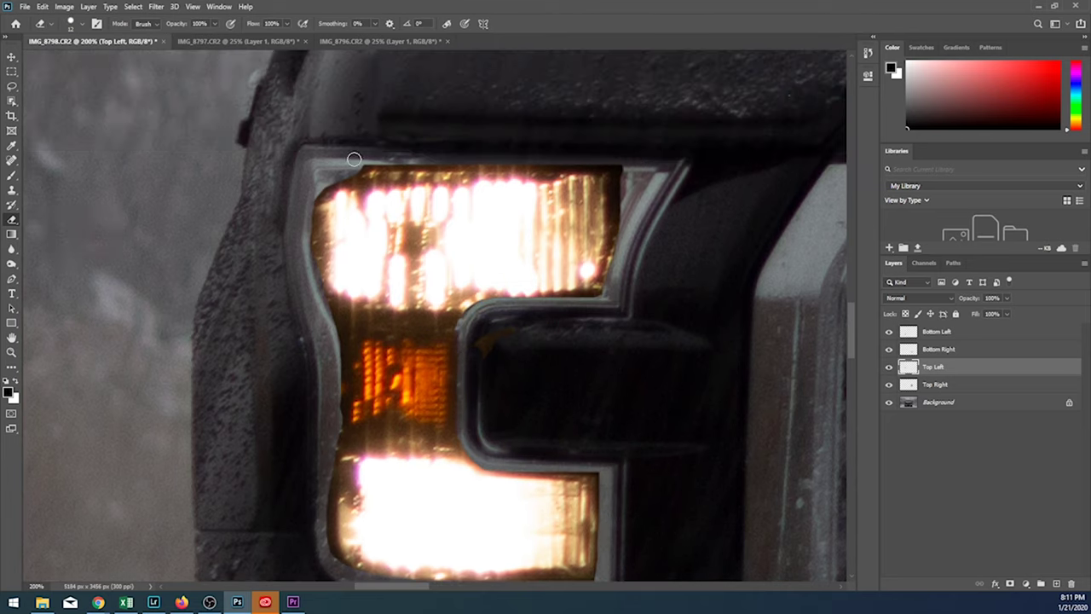
scroll(353, 207, "down", 3)
scroll(341, 443, "up", 2)
left_click_drag(337, 397, 449, 506)
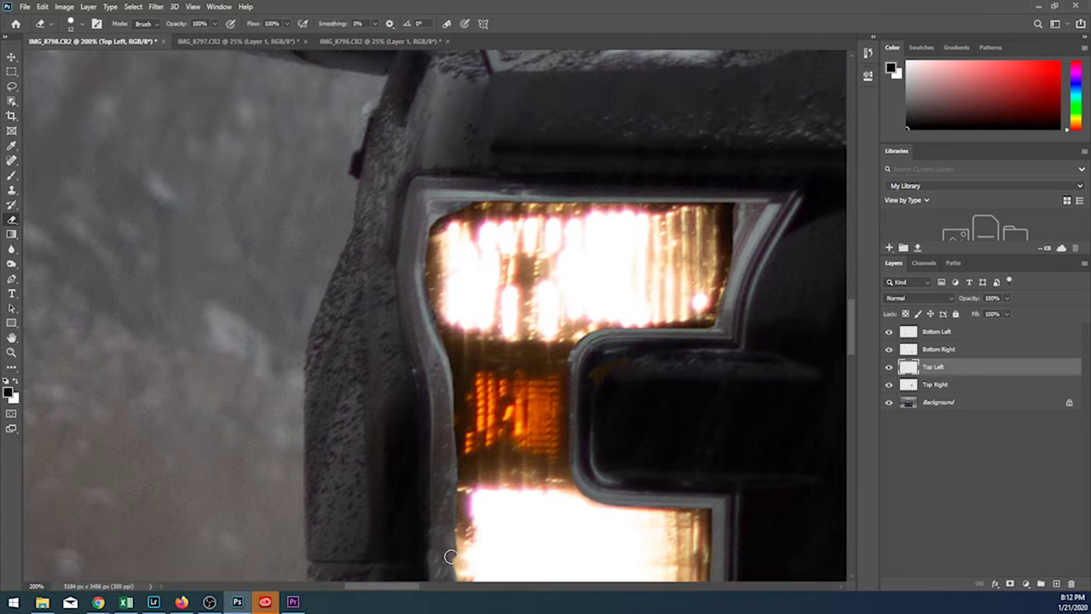
Step: Erase the black surround and the notch between the lamps on the Top Right layer, following the headlight housing's outline
scroll(448, 507, "down", 3)
scroll(747, 89, "right", 10)
key("alt+bracketleft")
scroll(568, 453, "down", 3)
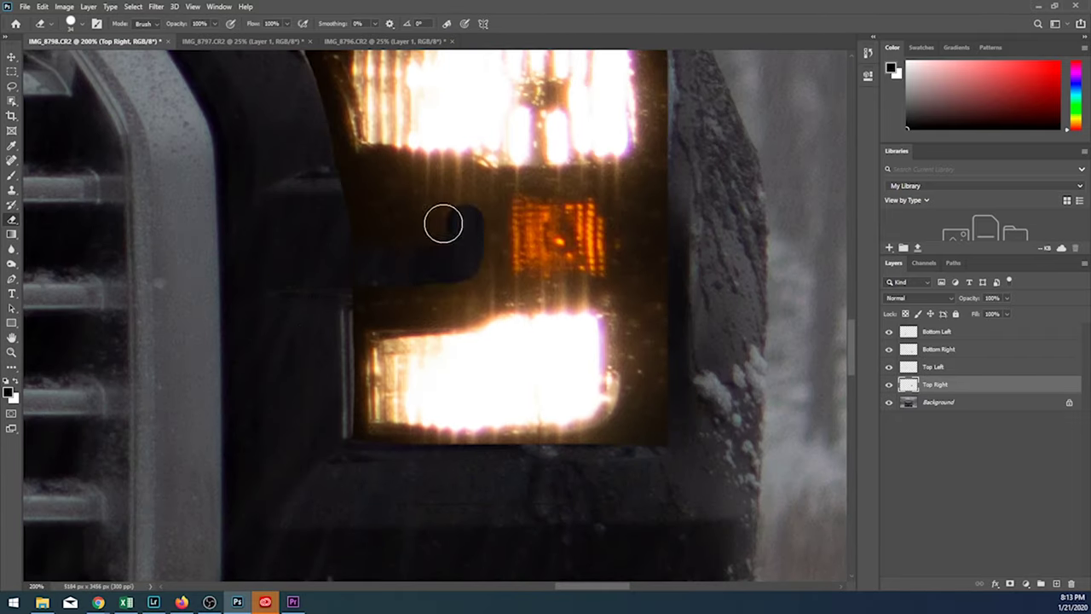
left_click_drag(430, 265, 477, 196)
scroll(461, 239, "up", 2)
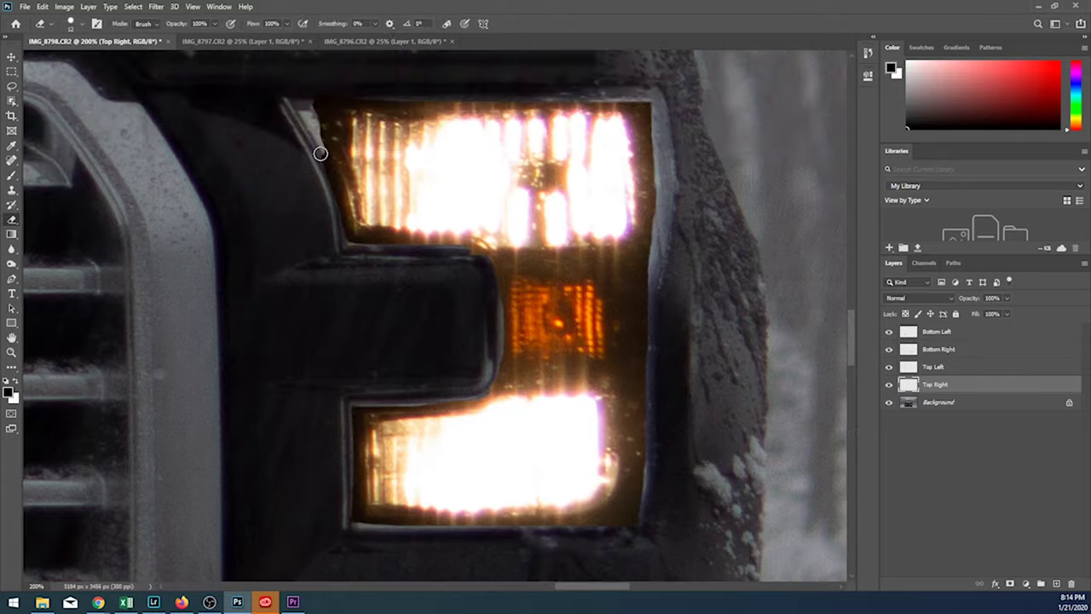
mouse_move(320, 153)
left_mouse_down()
mouse_move(411, 406)
mouse_move(483, 246)
mouse_move(658, 233)
mouse_move(428, 525)
mouse_move(365, 404)
left_mouse_up()
mouse_move(641, 223)
left_mouse_down()
mouse_move(624, 420)
mouse_move(486, 389)
mouse_move(316, 142)
mouse_move(504, 316)
mouse_move(366, 239)
left_mouse_up()
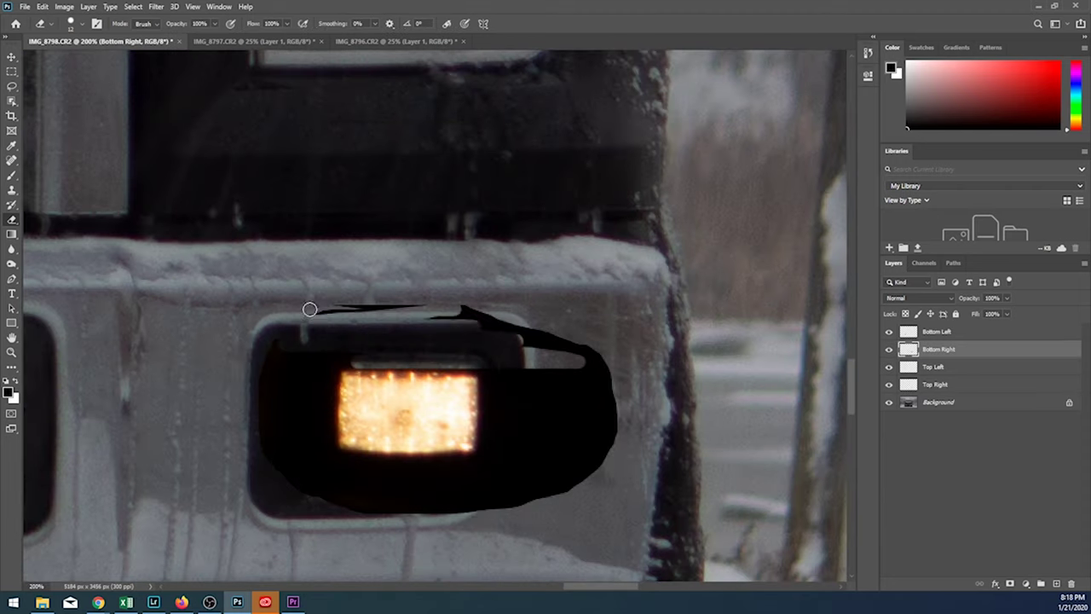
Step: Erase the black surround of the fog lights on the Bottom Right and Bottom Left layers
left_click_drag(307, 307, 307, 457)
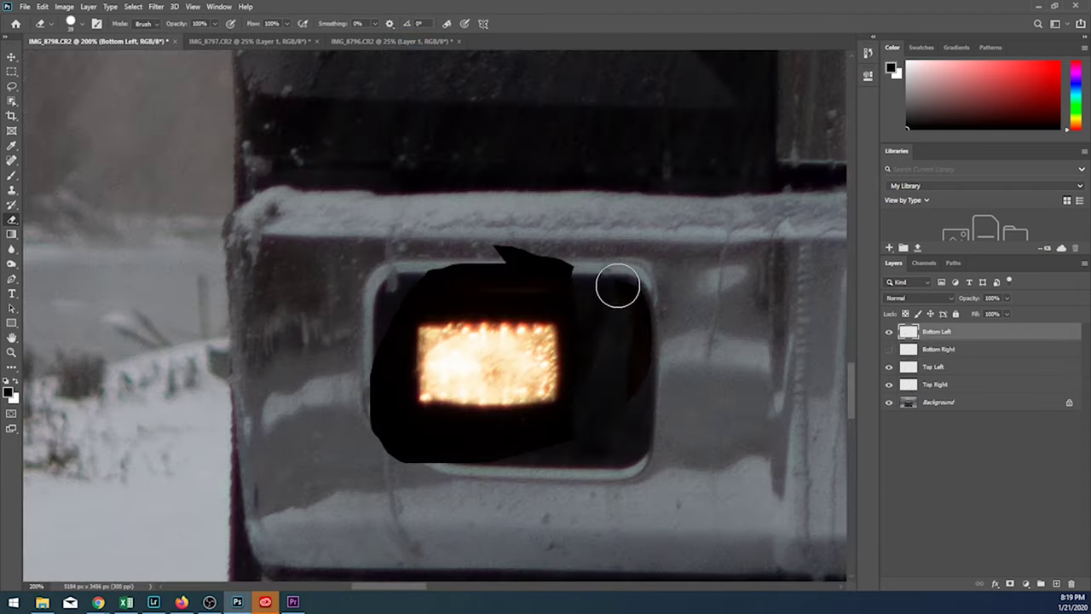
left_click(75, 23)
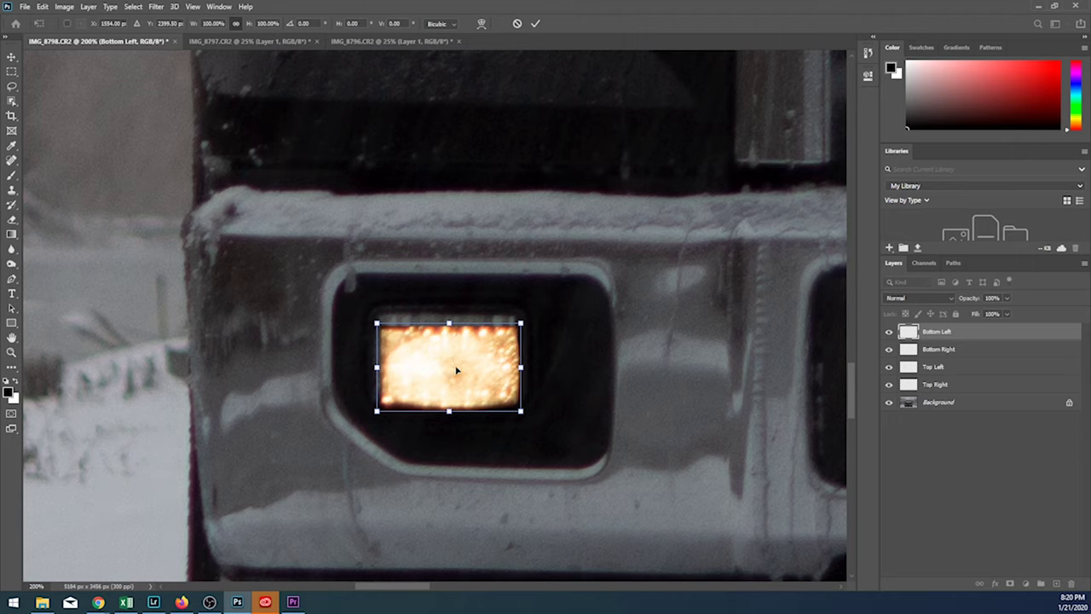
Step: Move the Bottom Left fog light up into its housing with Free Transform, to X 1553 px, Y 2388 px
left_click(42, 7)
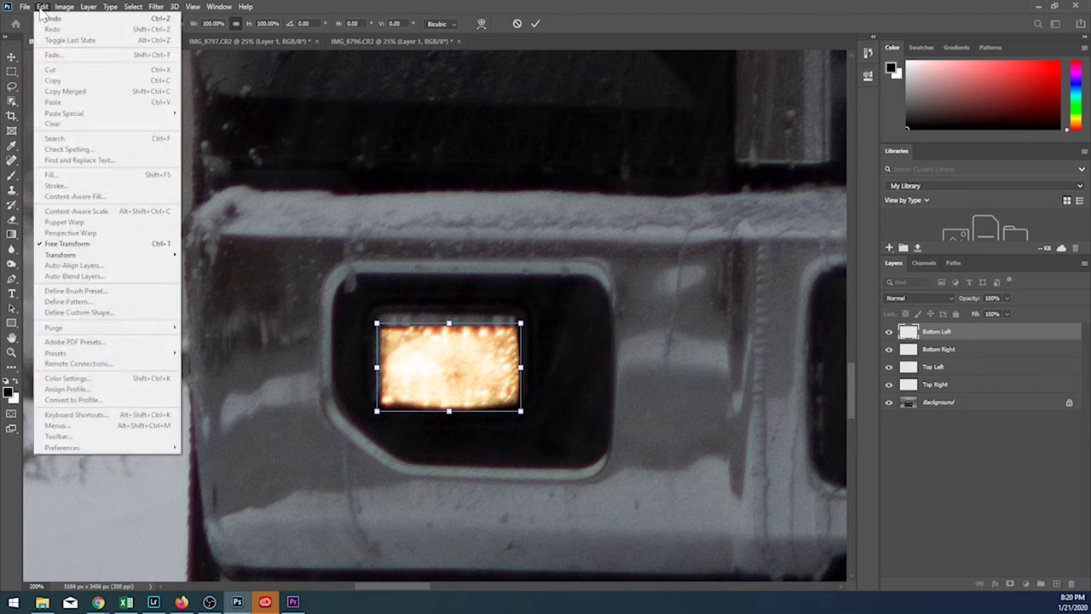
left_click(99, 245)
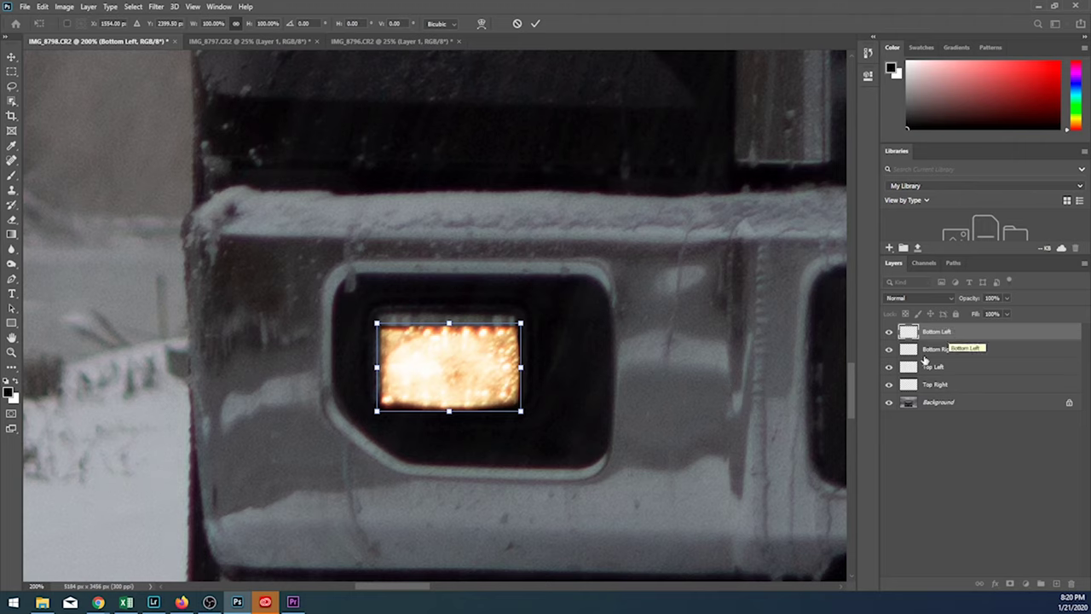
left_click_drag(441, 388, 440, 373)
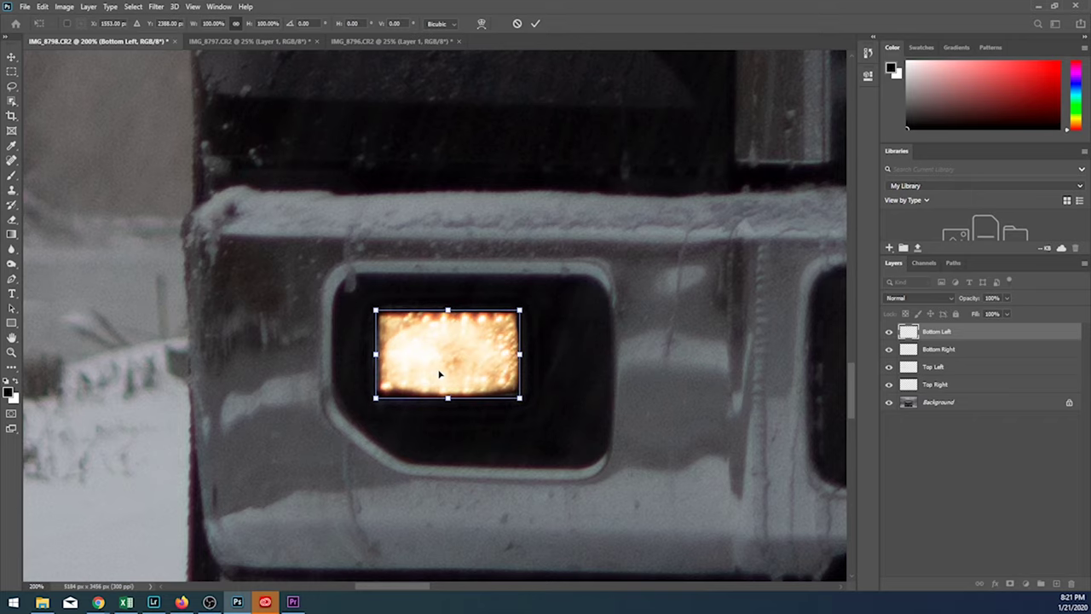
Step: Move the Bottom Right fog light up into its housing with Free Transform, to X 3513.5 px, Y 2371 px
left_click_drag(401, 587, 597, 586)
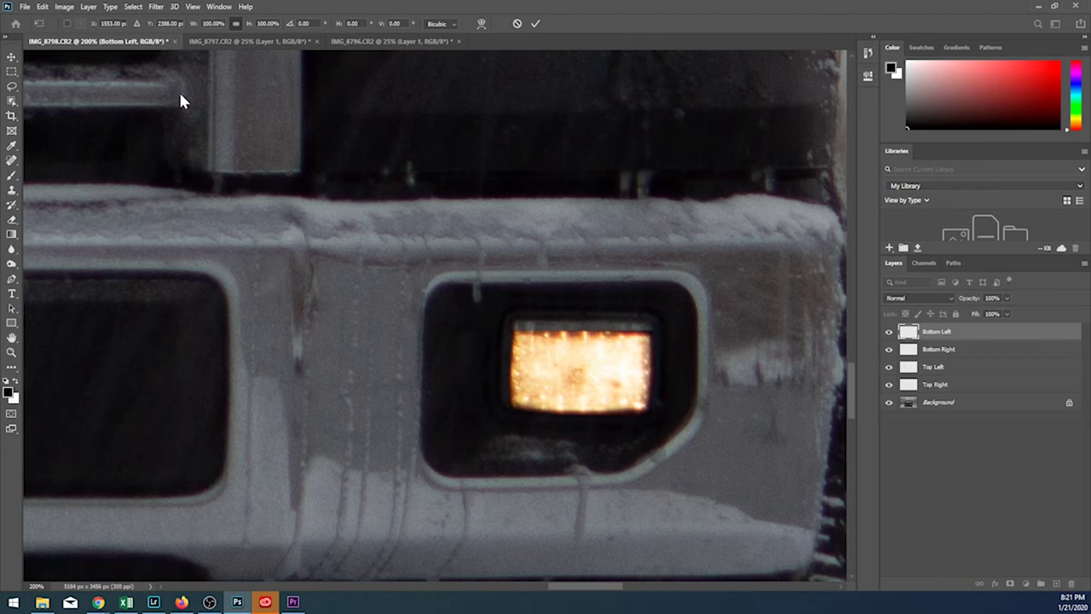
left_click(942, 352)
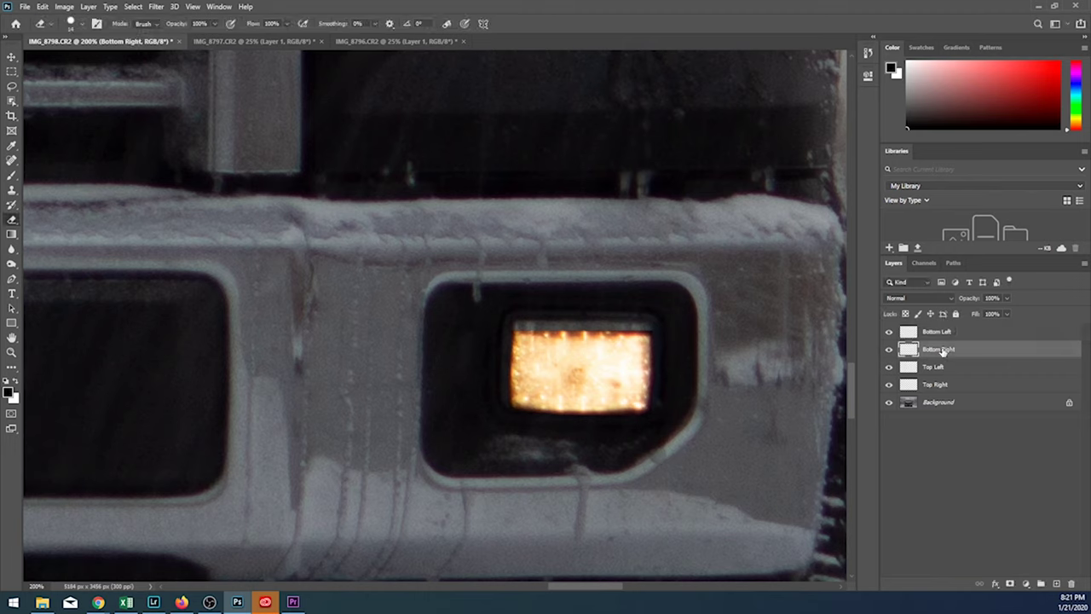
left_click(47, 8)
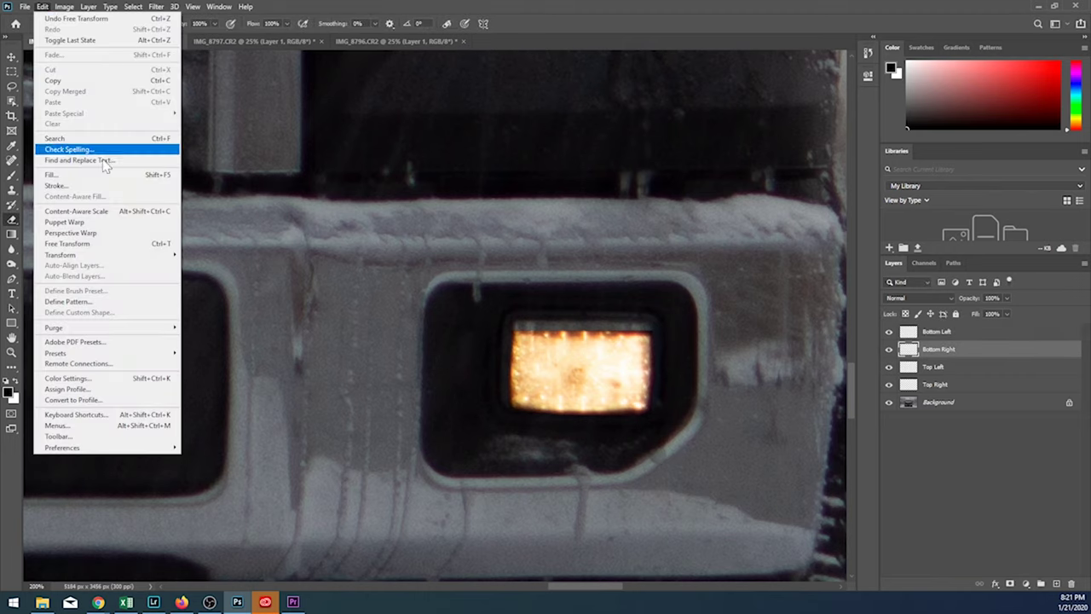
left_click(81, 244)
left_click_drag(578, 373, 577, 363)
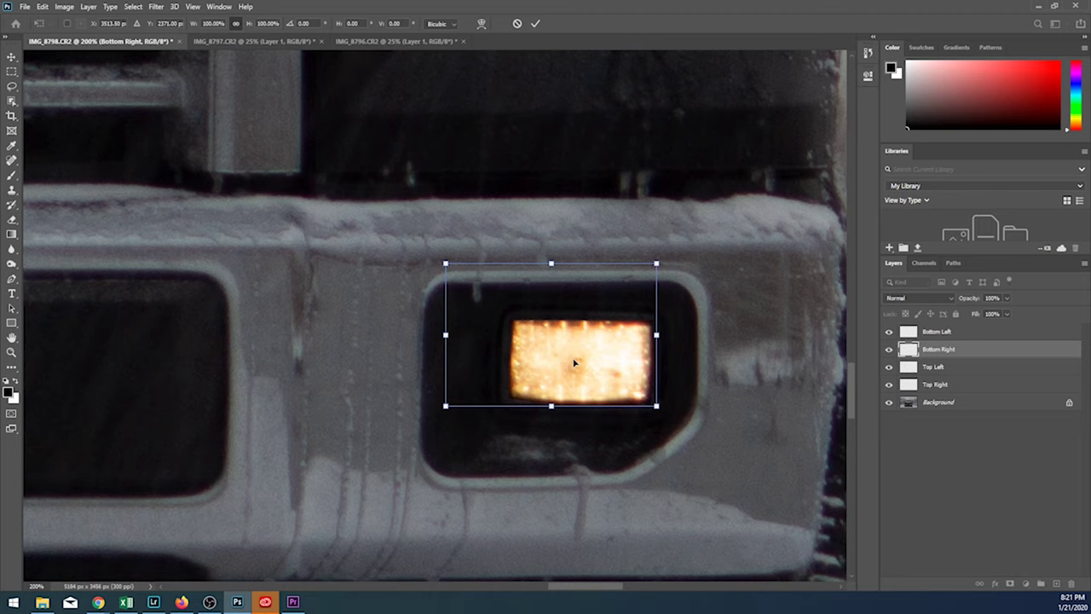
key("Return")
Step: View the whole truck image at 20% zoom to check the composited lights
key("e")
mouse_move(137, 605)
key("Delete")
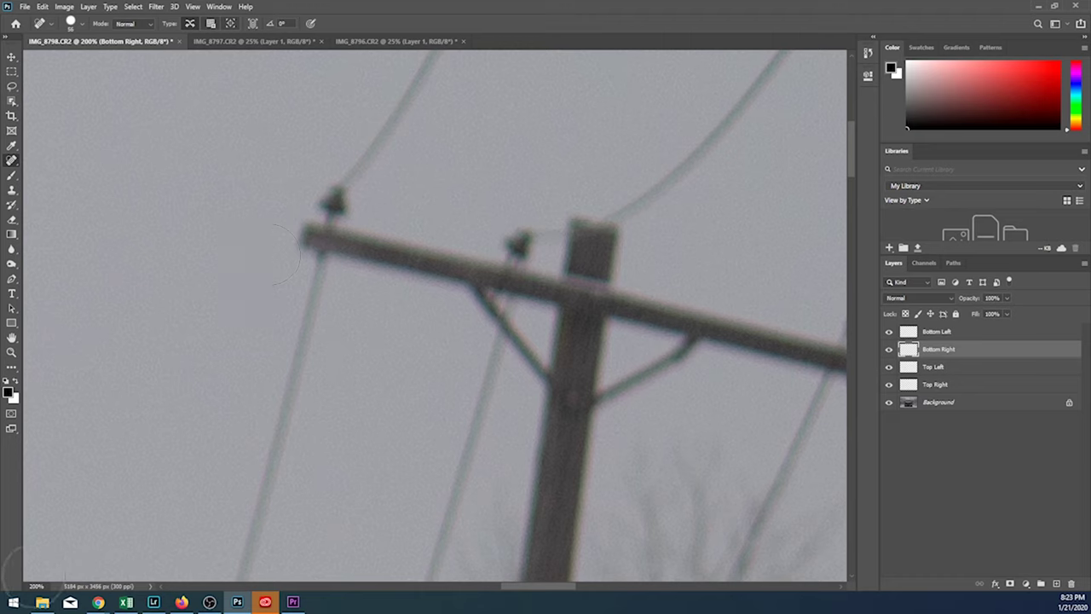
type("20")
key("Return")
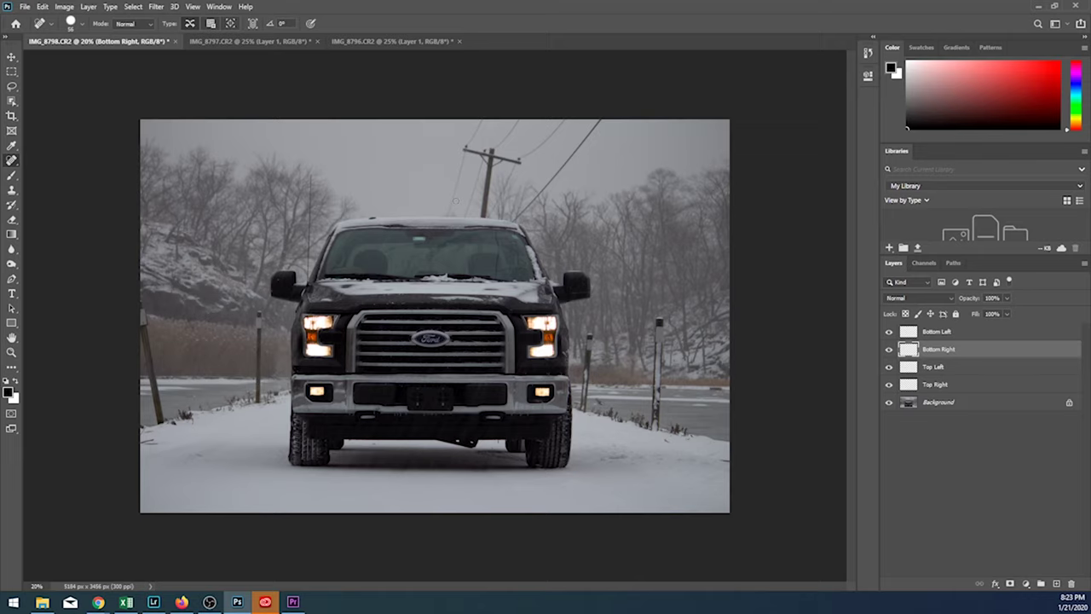
Step: Set the Clone Stamp to 34 px with 39% hardness and target the Background layer at the power lines beside the utility pole
left_click(11, 194)
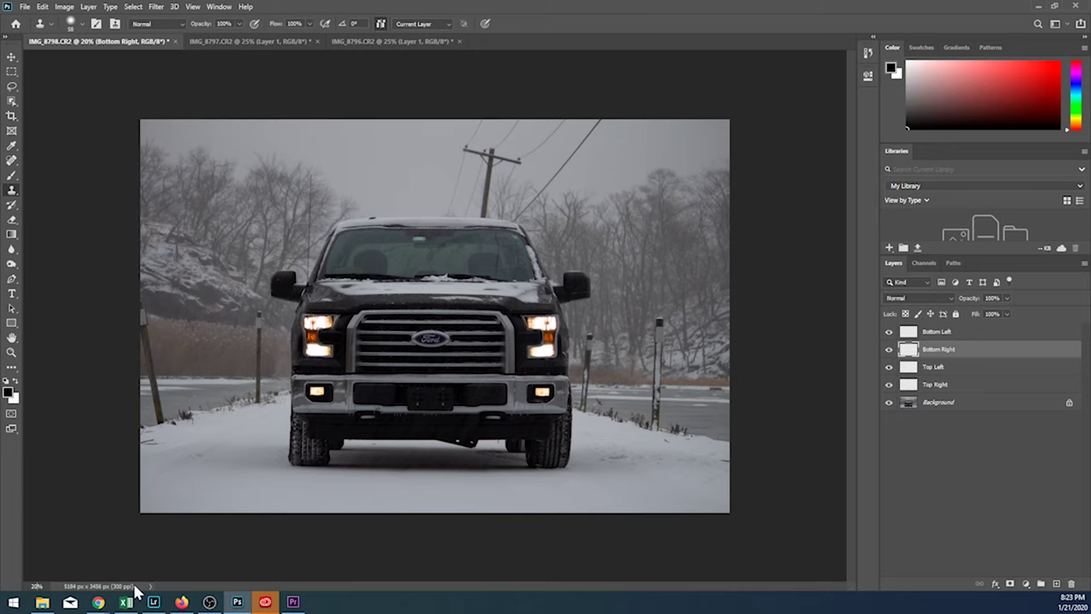
key("ctrl+plus")
key("ctrl+plus")
key("ctrl+plus")
key("ctrl+plus")
key("ctrl+plus")
key("ctrl+plus")
scroll(652, 340, "up", 5)
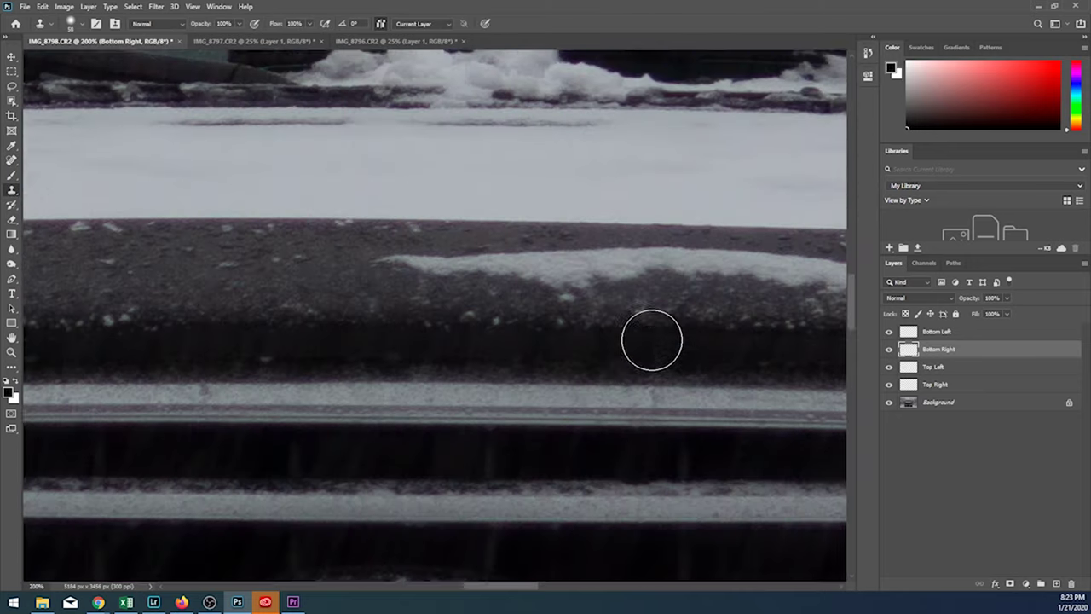
scroll(853, 281, "up", 1)
left_click_drag(855, 262, 852, 179)
left_click_drag(497, 588, 522, 591)
scroll(468, 375, "up", 2)
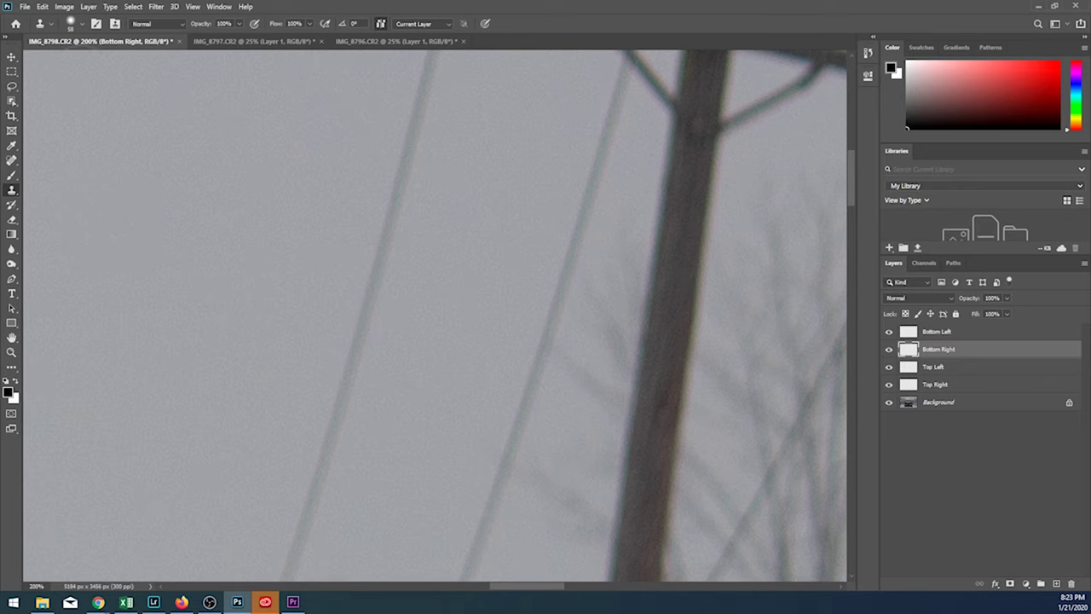
left_click(82, 23)
mouse_move(86, 63)
left_mouse_down()
mouse_move(76, 64)
mouse_move(93, 89)
left_mouse_up()
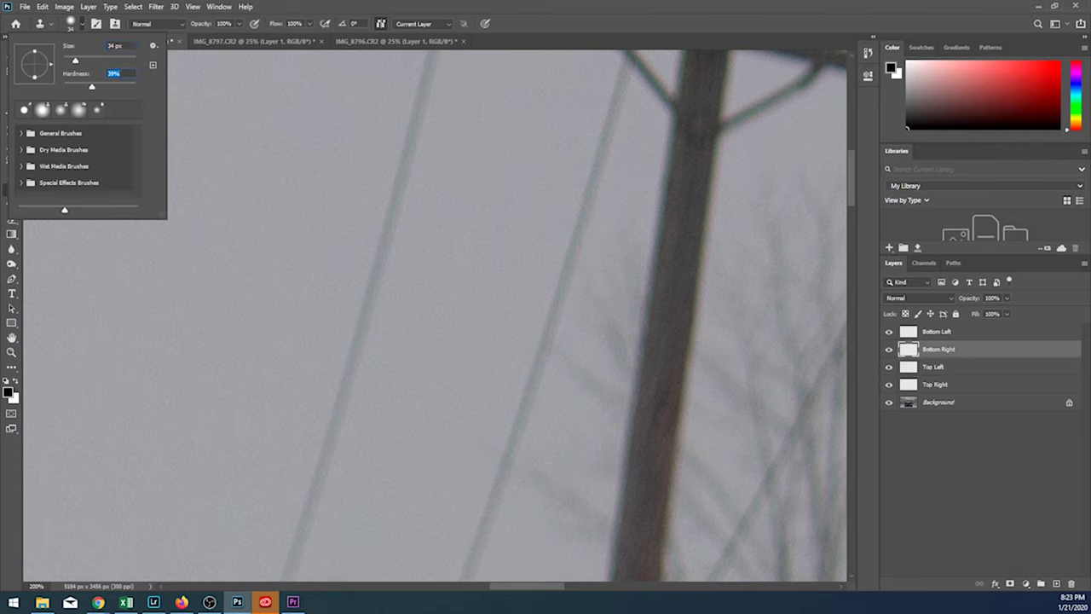
key("Return")
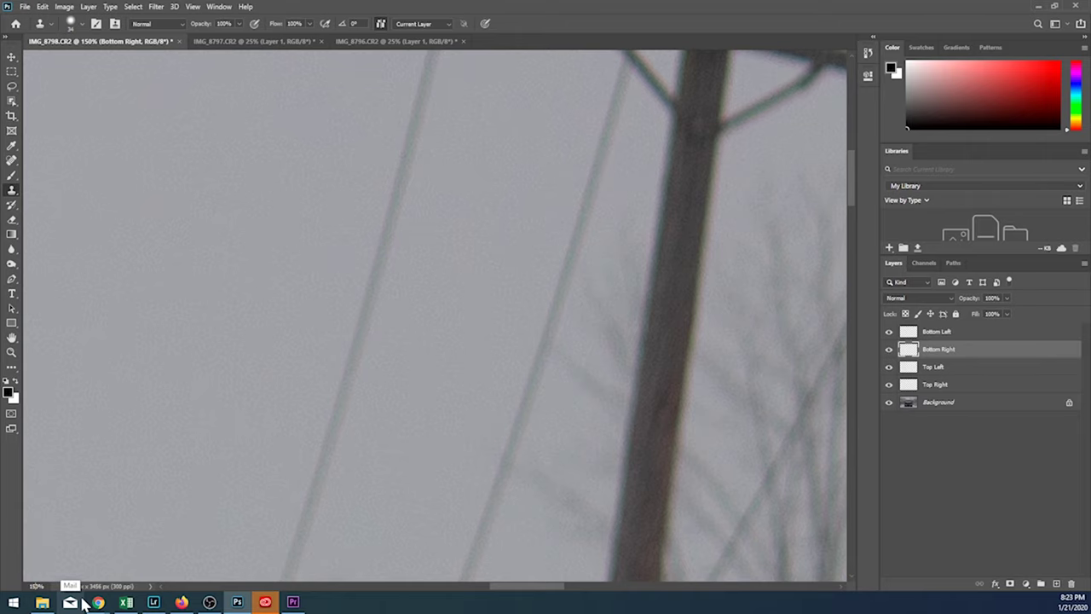
key("ctrl+minus")
mouse_move(98, 602)
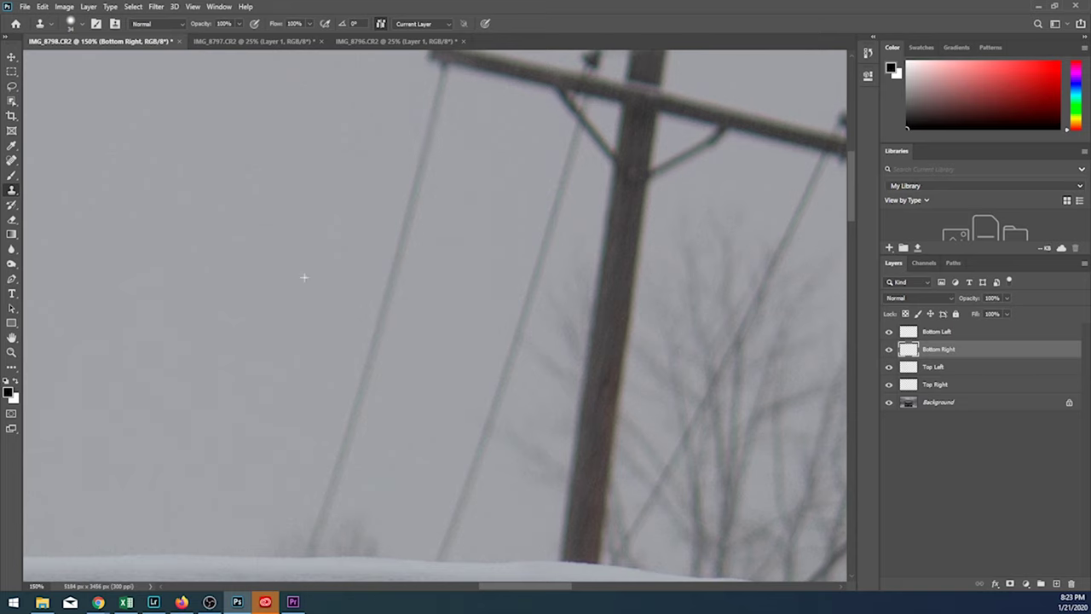
left_click(943, 405)
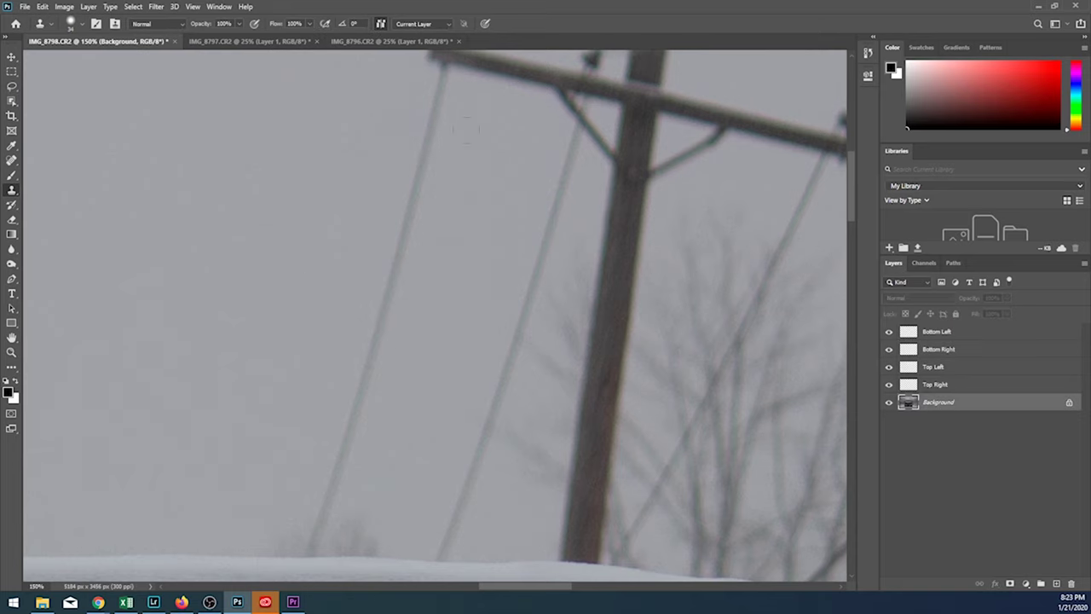